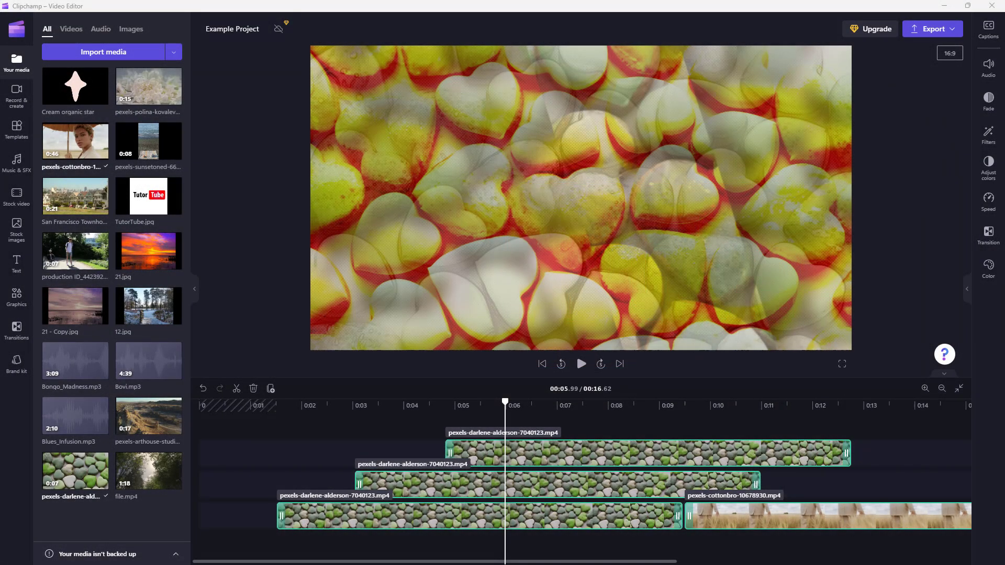
Step: Shift the top pebble clip slightly later and the first bottom pebble clip toward the start
{"action": "left_click", "coordinate": [785, 481]}
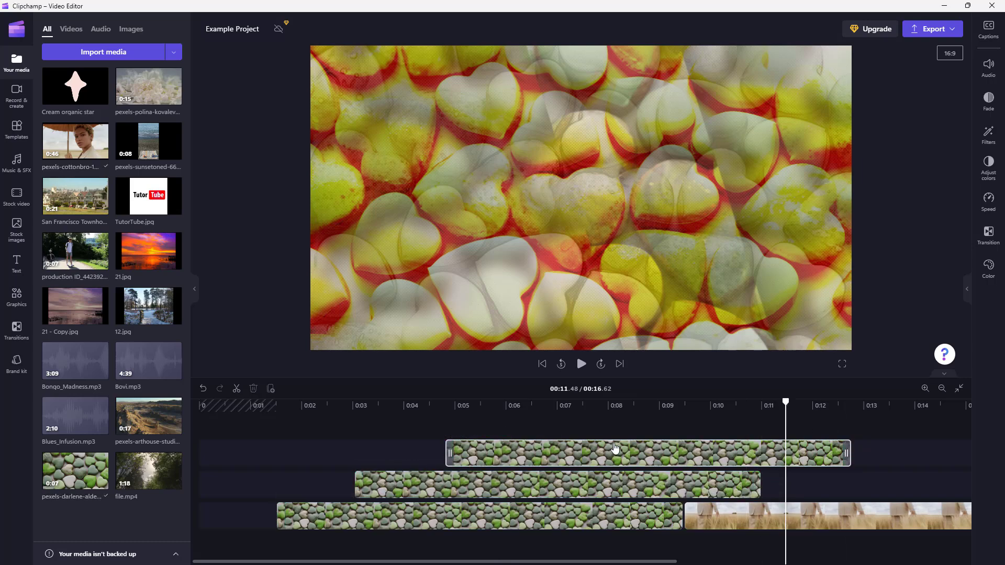
{"action": "left_click_drag", "start_coordinate": [610, 453], "coordinate": [656, 443]}
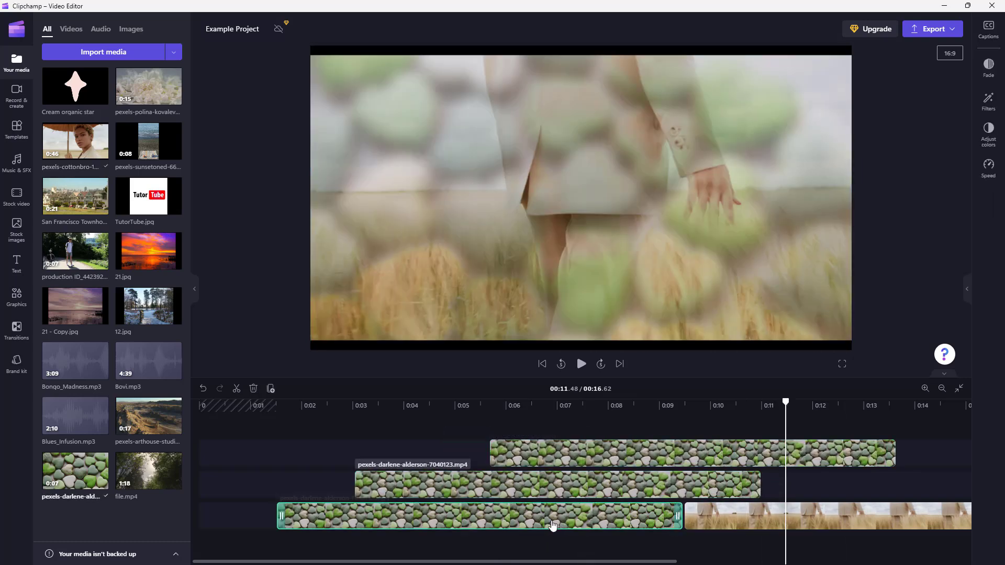
{"action": "left_click_drag", "start_coordinate": [580, 518], "coordinate": [545, 518]}
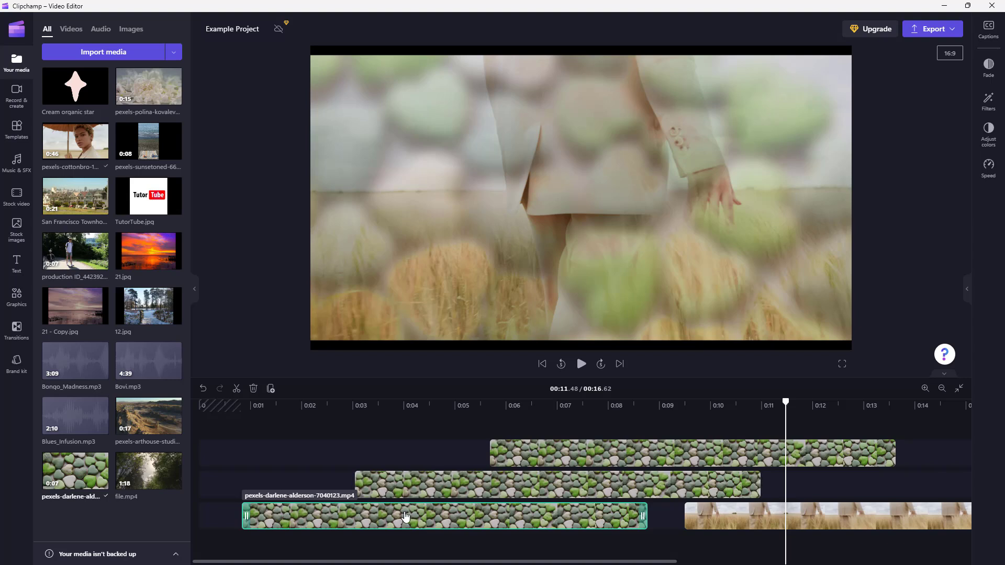
{"action": "mouse_move", "coordinate": [394, 518]}
{"action": "left_mouse_down"}
{"action": "mouse_move", "coordinate": [387, 513]}
{"action": "mouse_move", "coordinate": [402, 515]}
{"action": "left_mouse_up"}
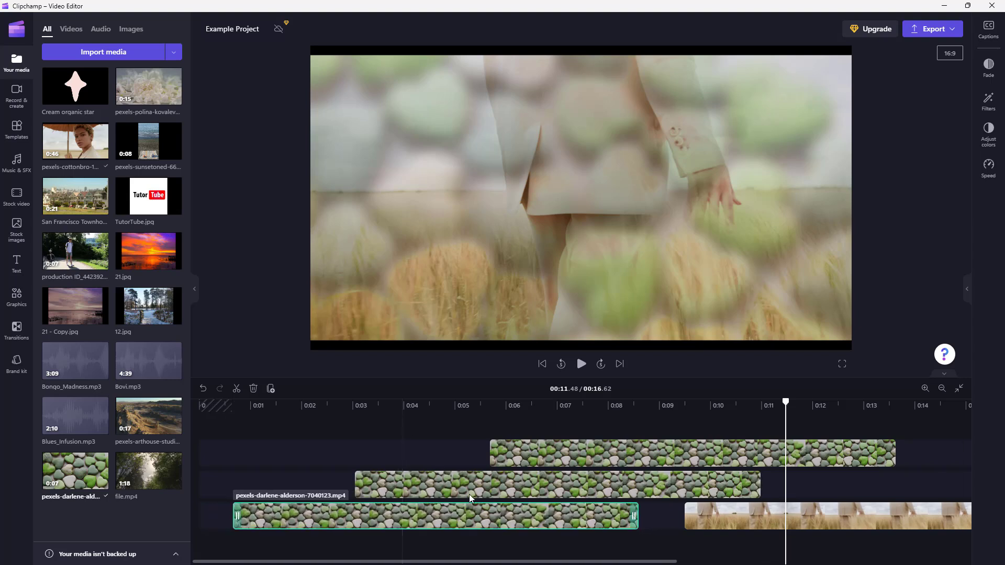
Step: Delete the blank gap before the bottom pebble clip so it begins at 0:00
{"action": "left_click", "coordinate": [278, 423]}
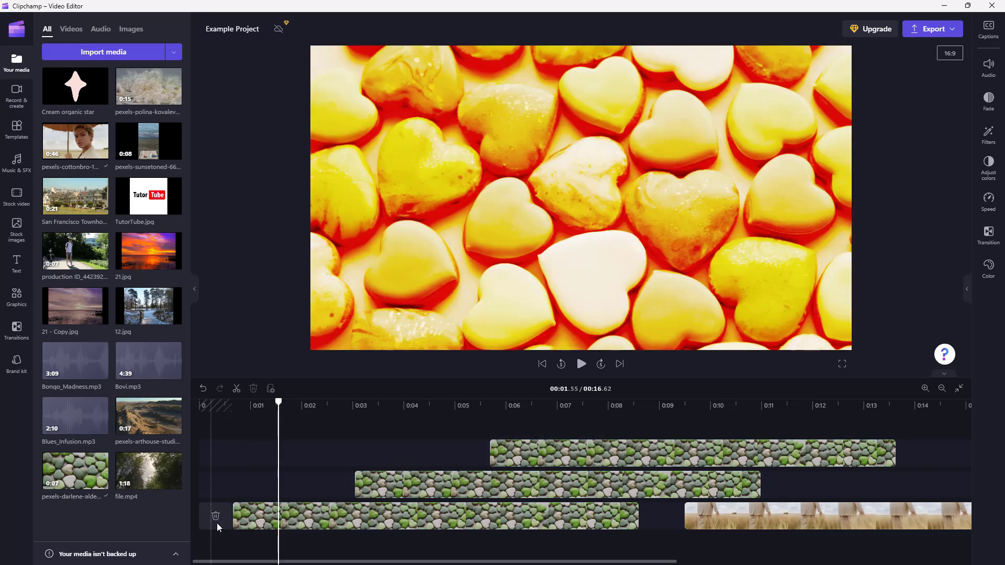
{"action": "mouse_move", "coordinate": [215, 517]}
{"action": "left_click", "coordinate": [216, 517]}
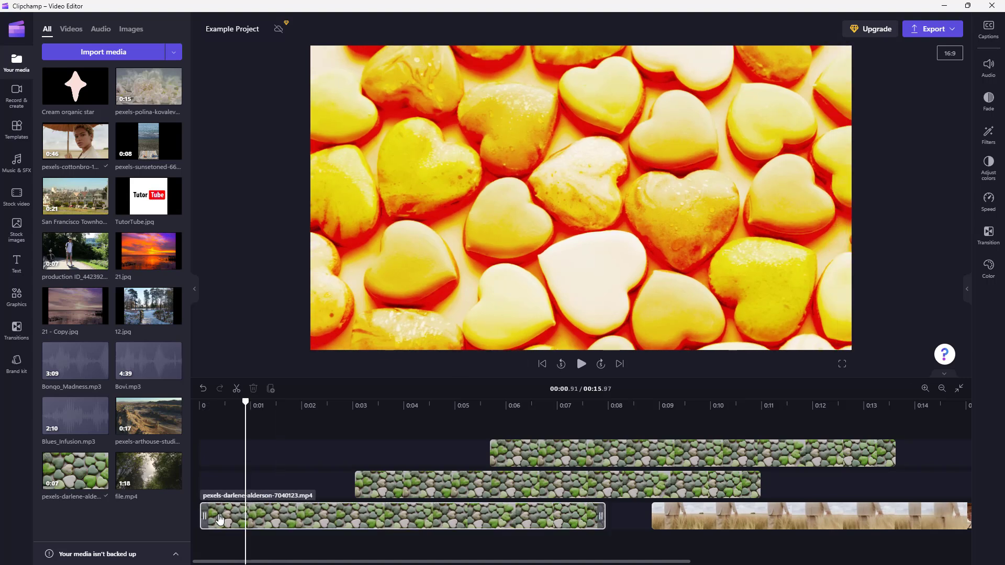
{"action": "left_click", "coordinate": [473, 543]}
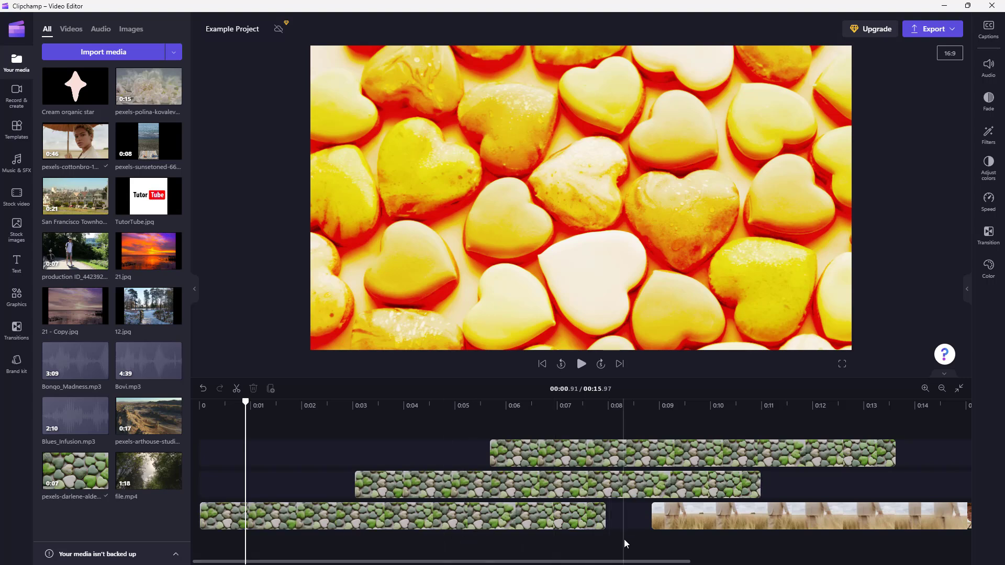
{"action": "mouse_move", "coordinate": [628, 516]}
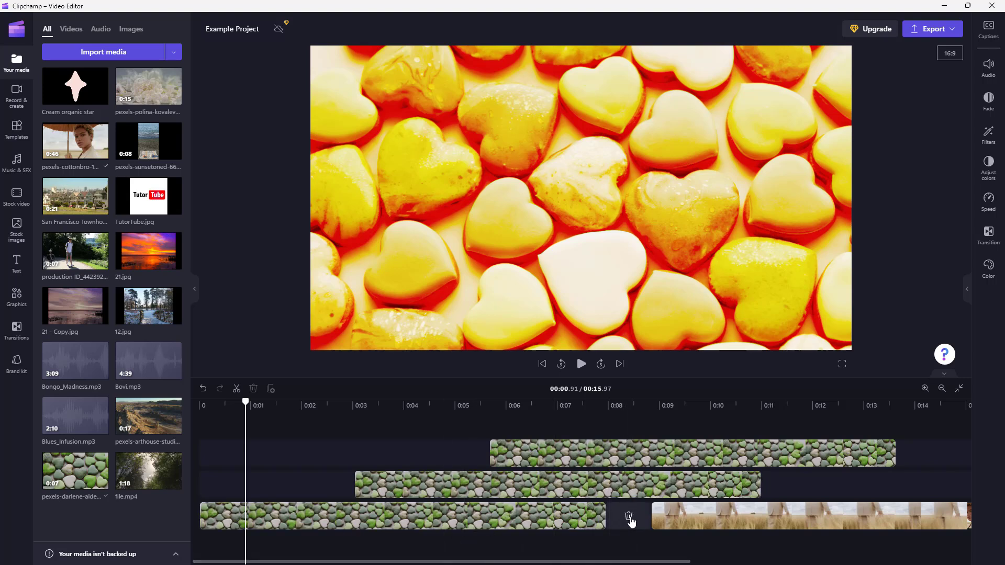
Step: Delete the gap between the bottom pebble clip and the wheat-field clip, then select the pebble clips
{"action": "left_click", "coordinate": [629, 518]}
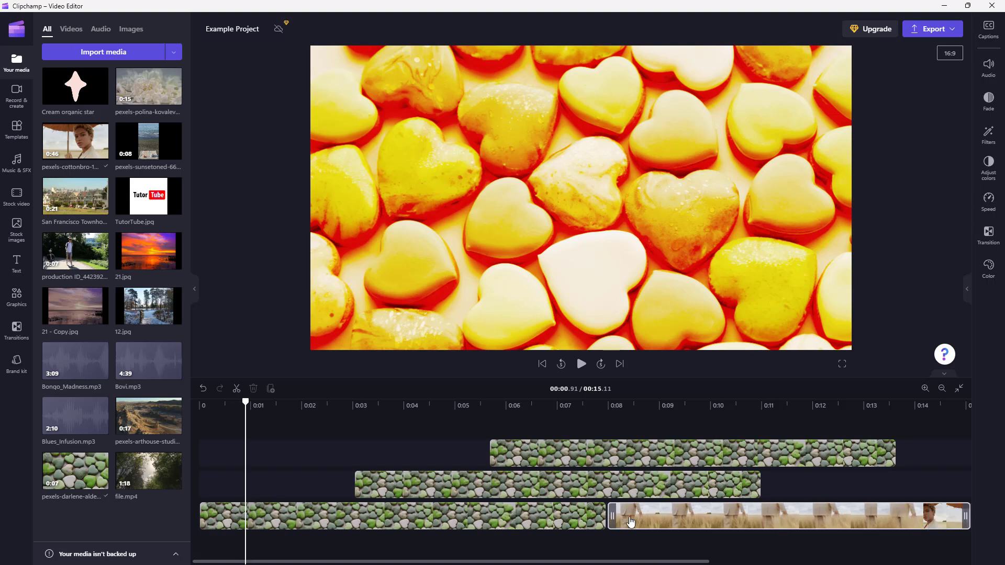
{"action": "left_click", "coordinate": [546, 546]}
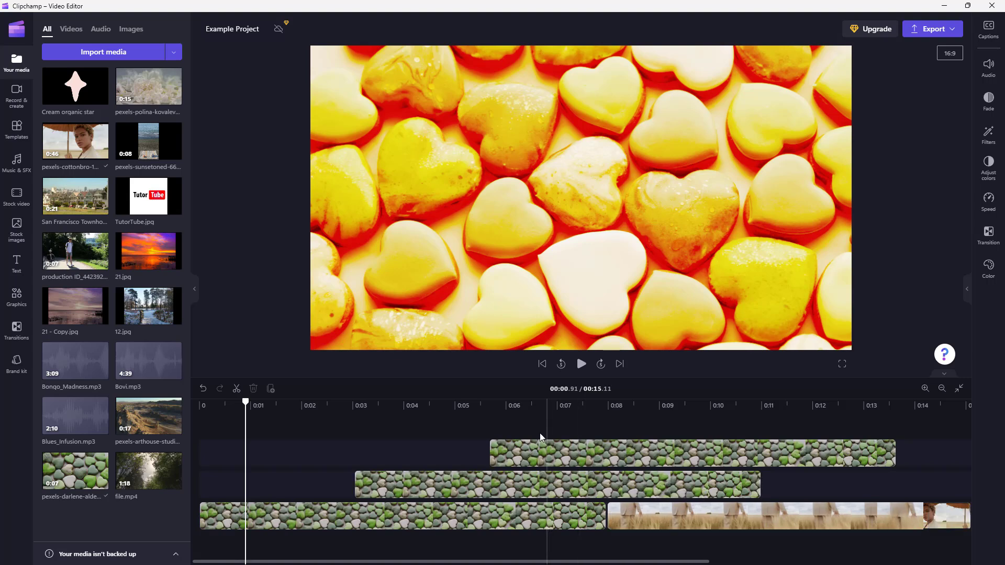
{"action": "left_click", "coordinate": [635, 488]}
{"action": "left_click", "coordinate": [596, 517]}
Step: Shift all clips right together, delete the leading blank gap, and select the top pebble clip
{"action": "left_click_drag", "start_coordinate": [478, 430], "coordinate": [638, 557]}
{"action": "left_click_drag", "start_coordinate": [366, 515], "coordinate": [440, 512]}
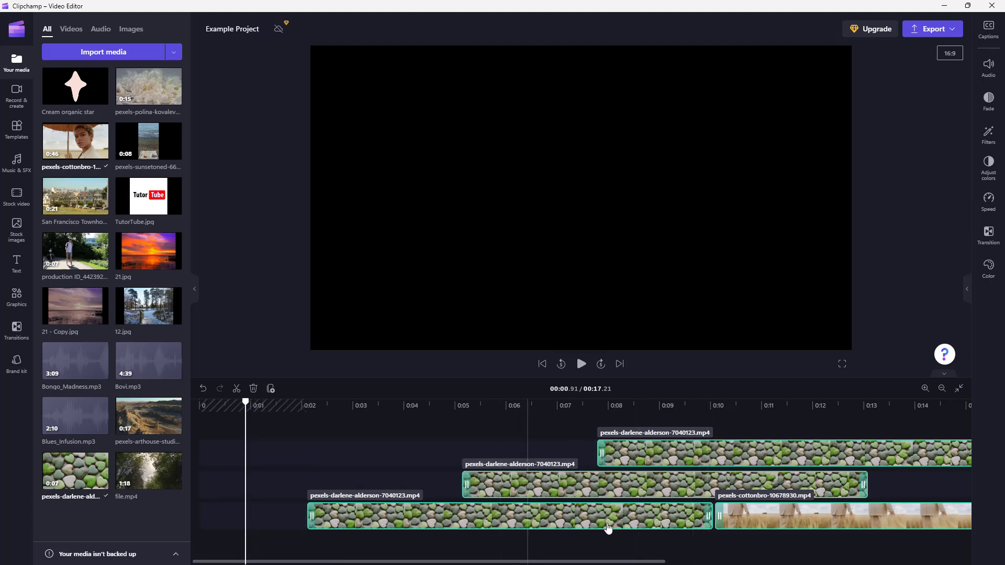
{"action": "mouse_move", "coordinate": [252, 424]}
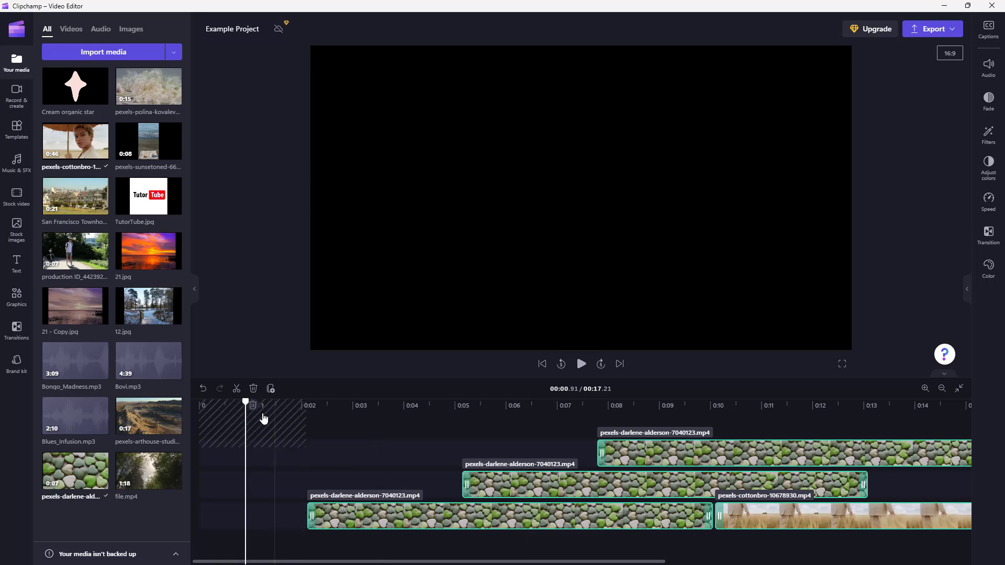
{"action": "left_click", "coordinate": [254, 409]}
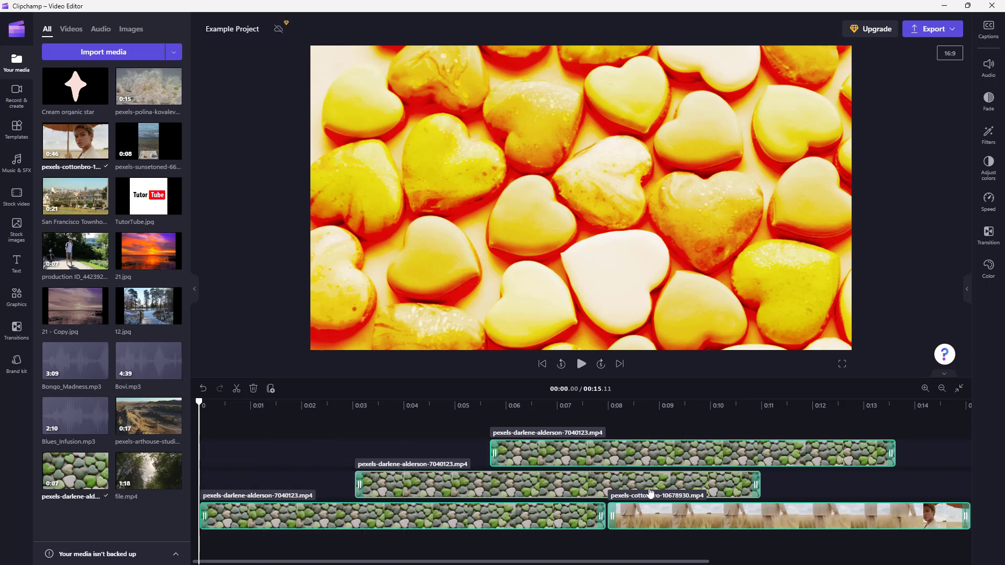
{"action": "left_click", "coordinate": [833, 484]}
Step: Move the top pebble clip to ~0:01.5, put the wheat clip on a new track, and remove its gap
{"action": "left_click_drag", "start_coordinate": [691, 453], "coordinate": [483, 454]}
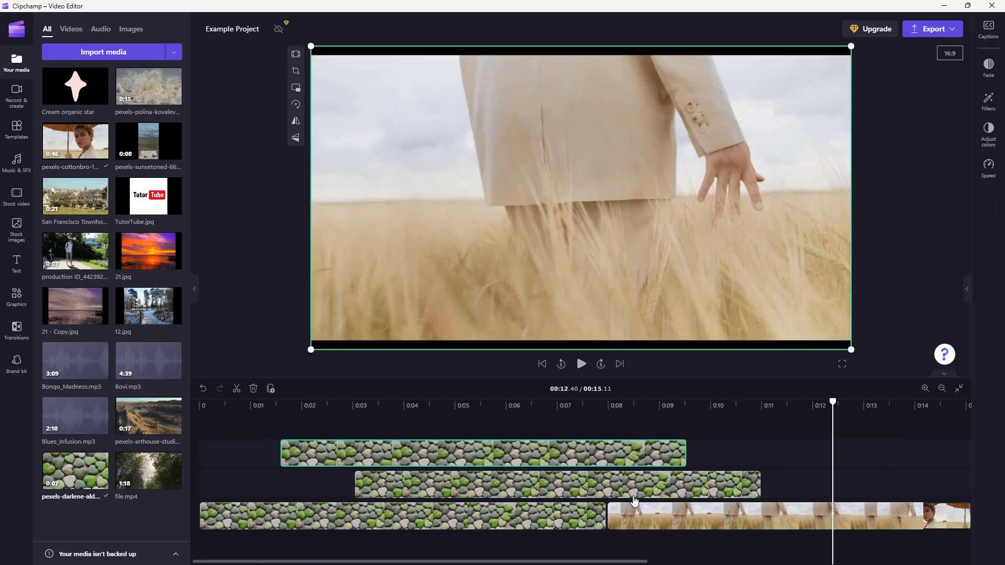
{"action": "left_click_drag", "start_coordinate": [796, 516], "coordinate": [885, 501]}
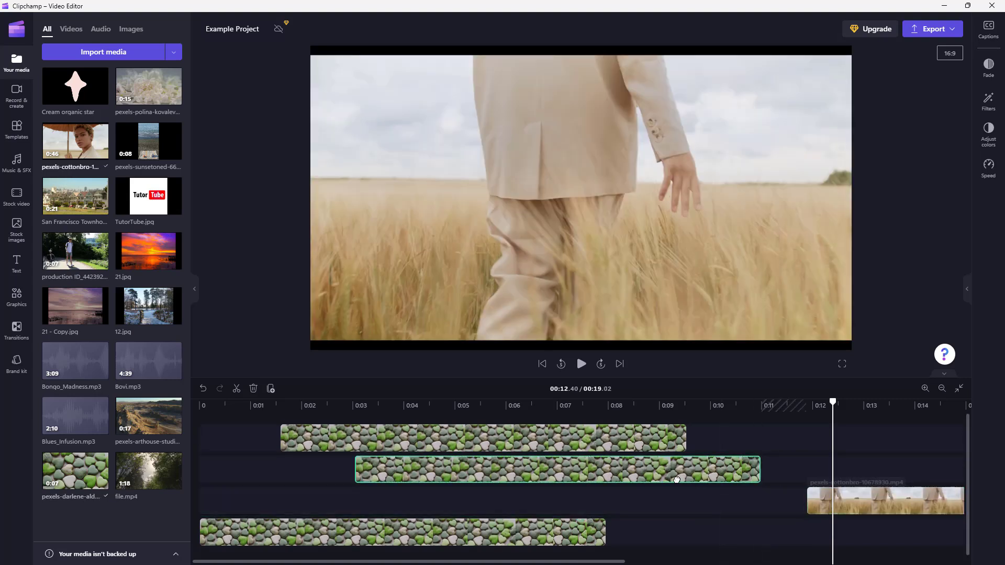
{"action": "left_click_drag", "start_coordinate": [707, 471], "coordinate": [614, 476]}
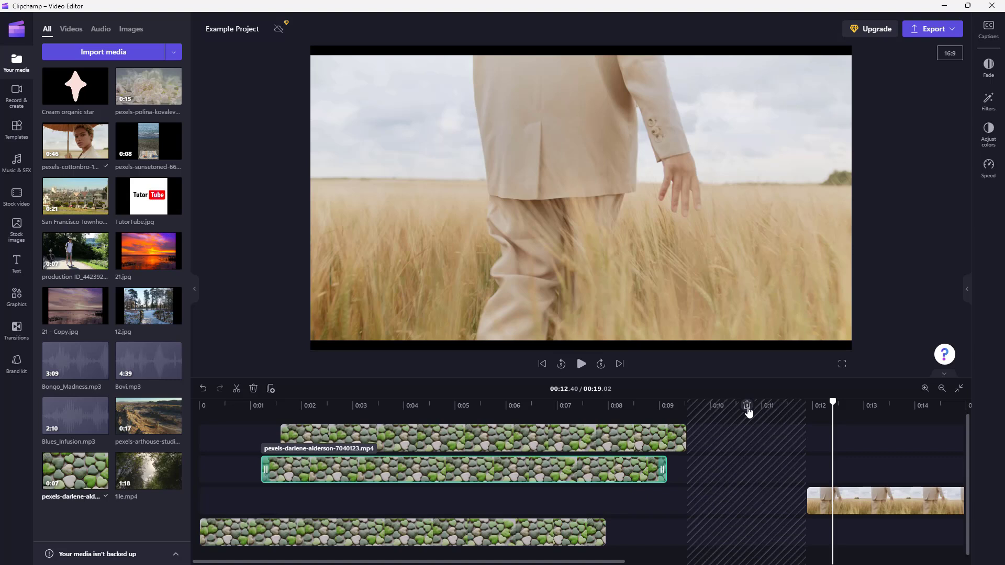
{"action": "left_click", "coordinate": [746, 407]}
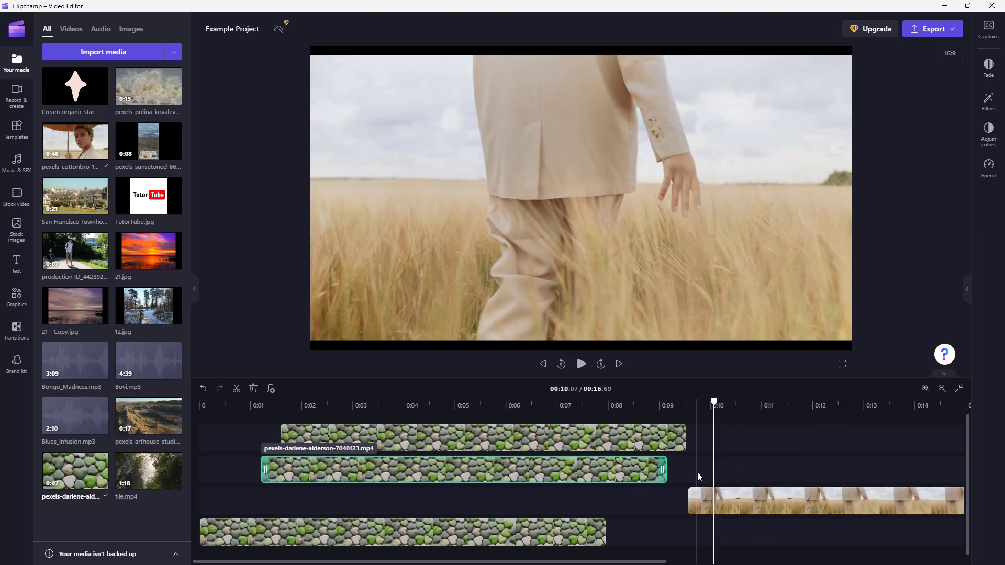